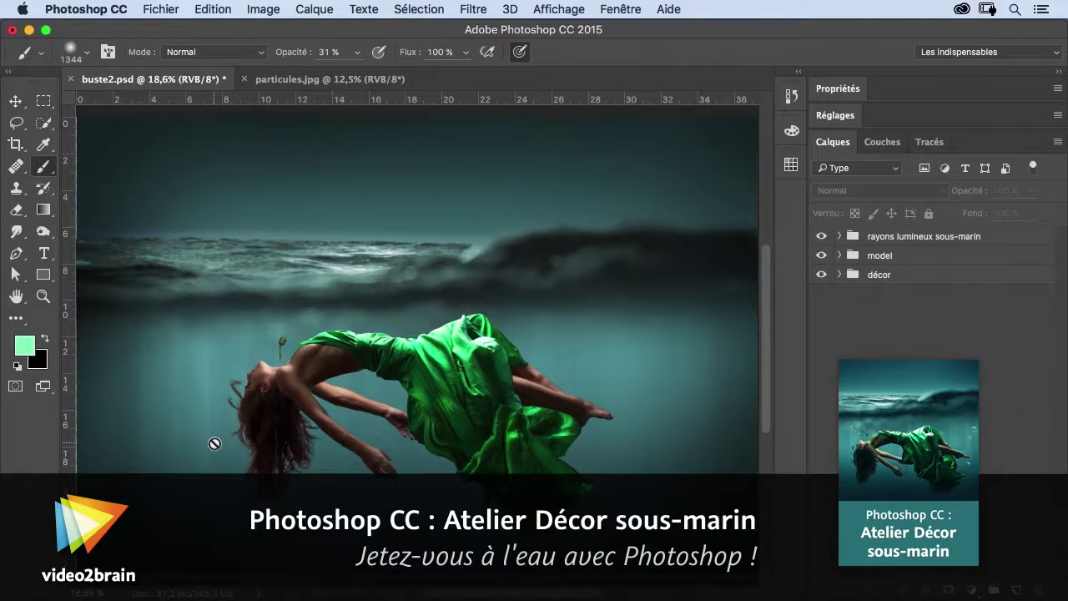
Step: Bring the particules.jpg document with the green particle texture to the front
{"action": "left_click", "coordinate": [339, 79]}
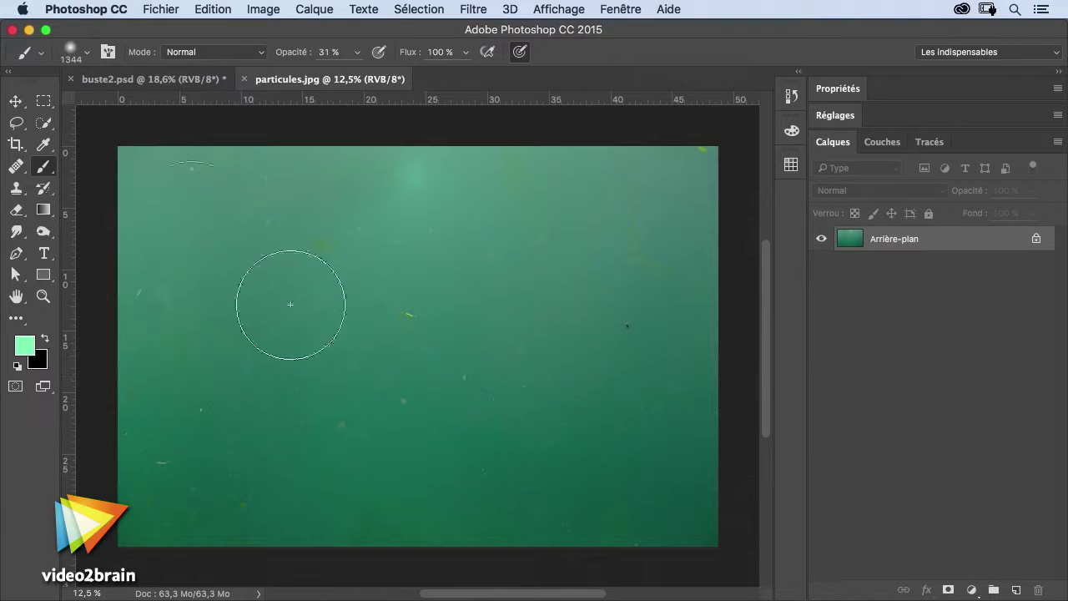
Step: Move the particle image into buste2.psd as Calque 1, converting its colours and covering the canvas
{"action": "left_click", "coordinate": [23, 102]}
{"action": "mouse_move", "coordinate": [475, 314]}
{"action": "left_mouse_down"}
{"action": "mouse_move", "coordinate": [179, 82]}
{"action": "mouse_move", "coordinate": [316, 269]}
{"action": "left_mouse_up"}
{"action": "left_click", "coordinate": [708, 374]}
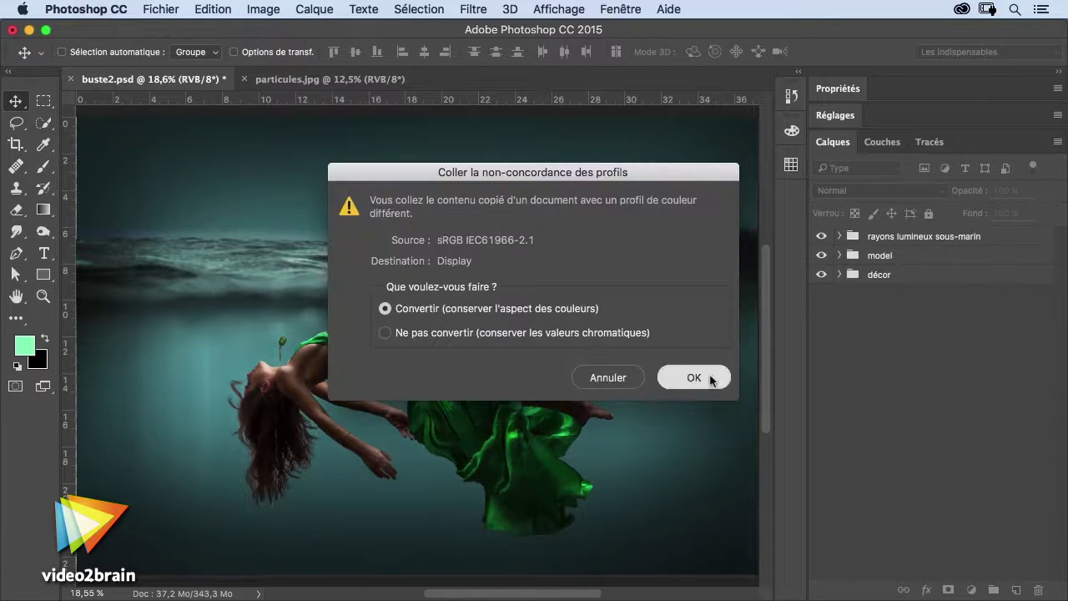
{"action": "left_click", "coordinate": [687, 352]}
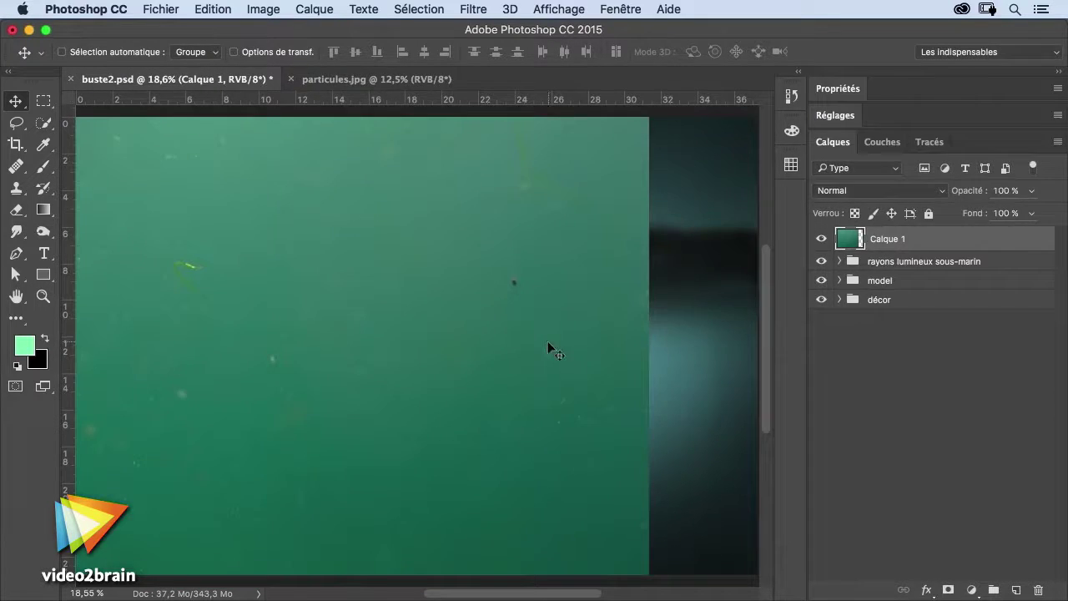
{"action": "left_click_drag", "start_coordinate": [348, 344], "coordinate": [437, 345]}
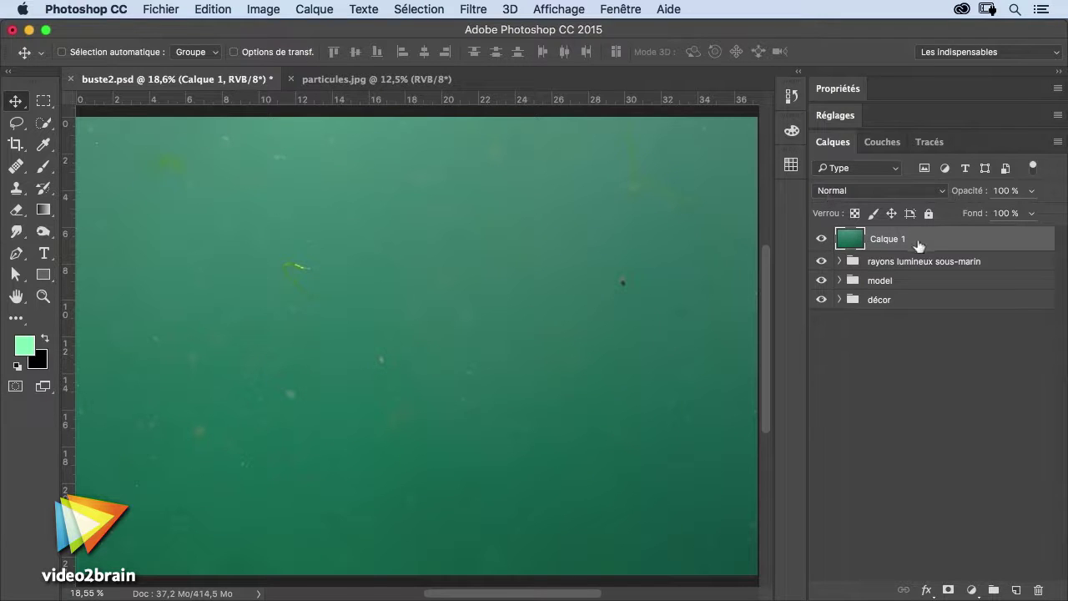
Step: Clip a Teinte/Saturation adjustment to Calque 1 and set its Saturation to -100
{"action": "left_click", "coordinate": [836, 117]}
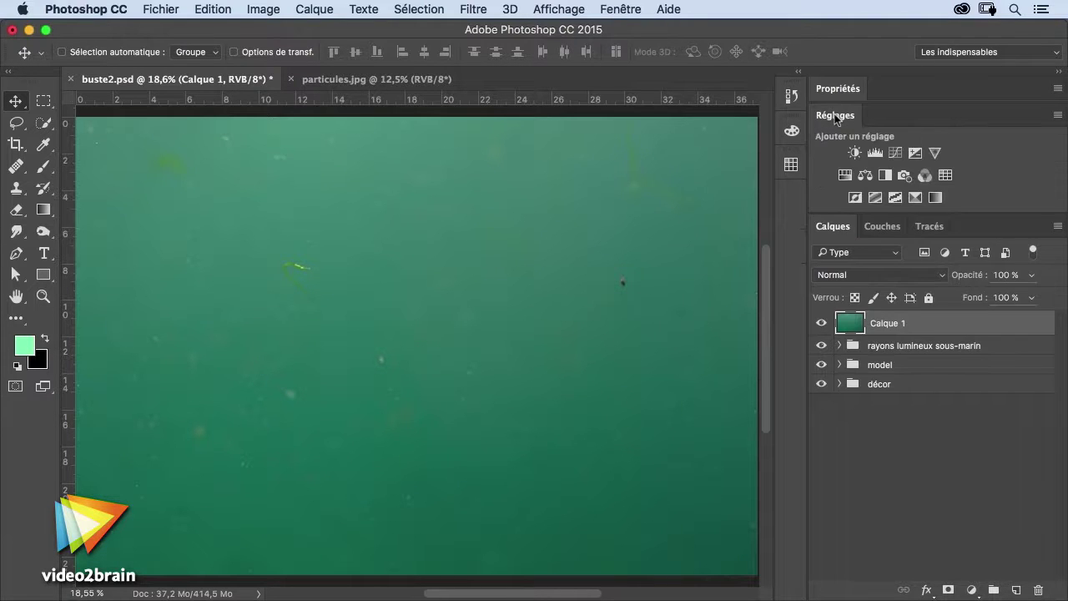
{"action": "left_click", "coordinate": [846, 175]}
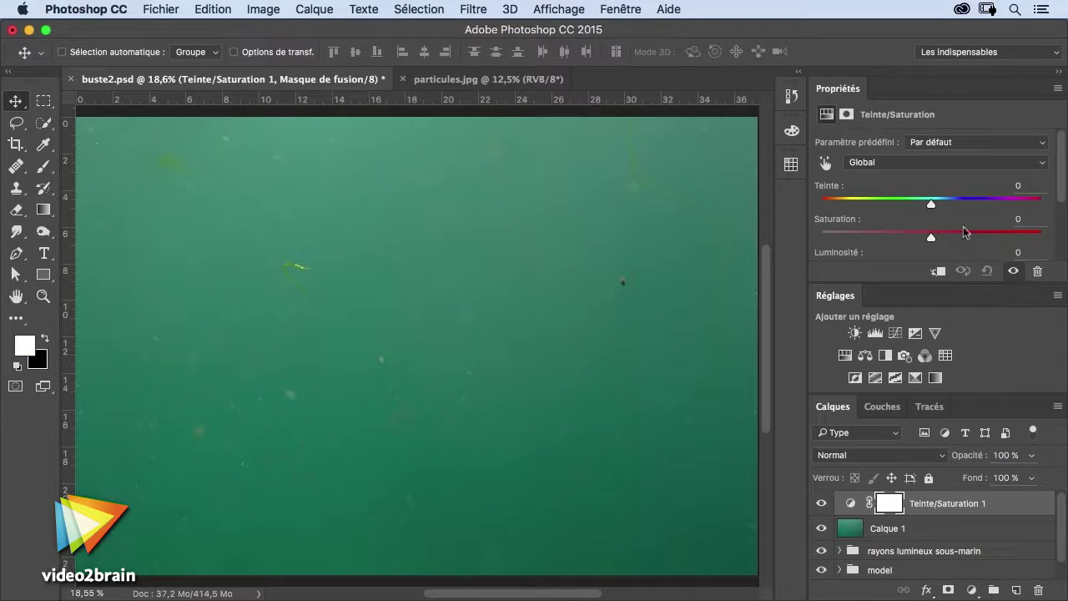
{"action": "left_click", "coordinate": [939, 273]}
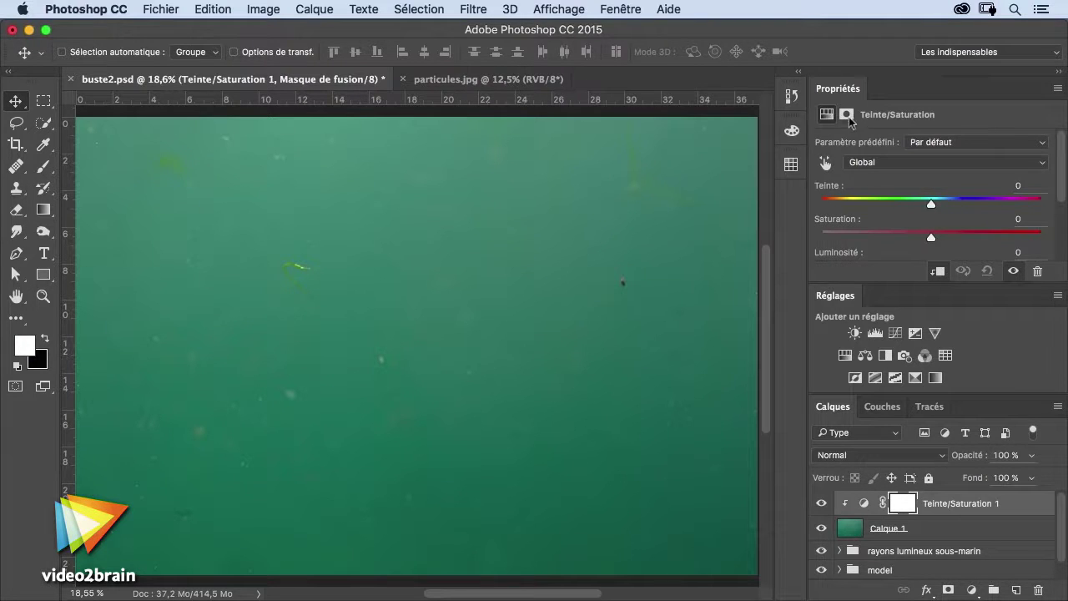
{"action": "double_click", "coordinate": [840, 90]}
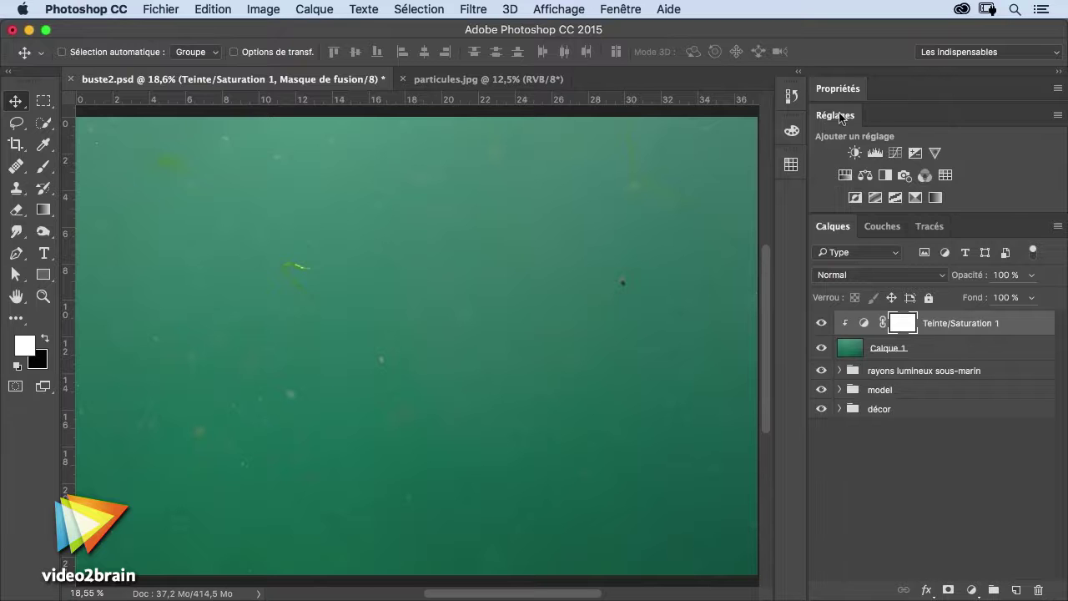
{"action": "double_click", "coordinate": [840, 117]}
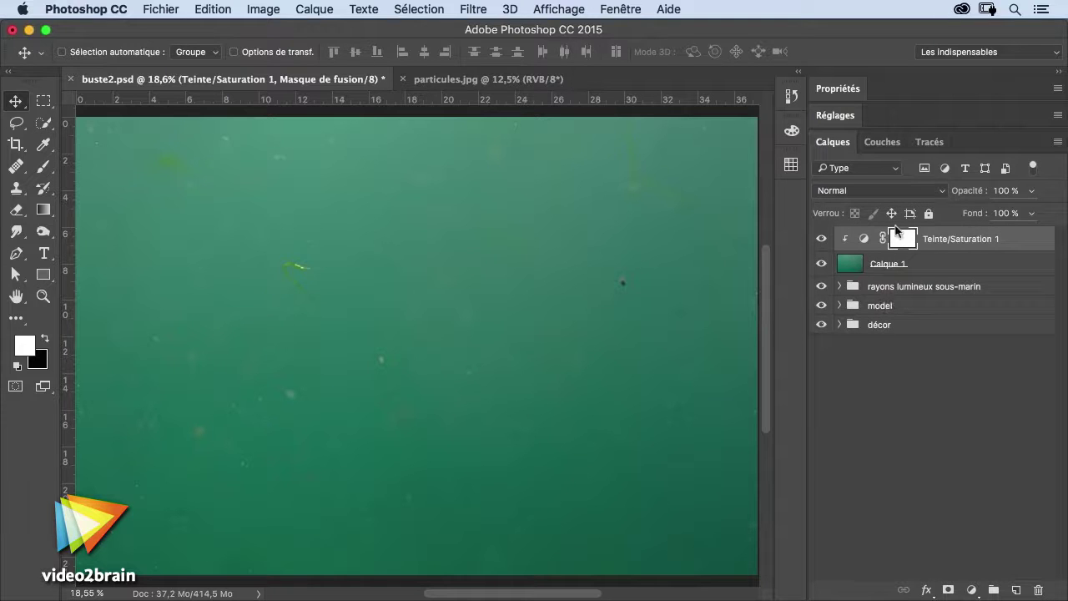
{"action": "left_click", "coordinate": [838, 88]}
{"action": "left_click_drag", "start_coordinate": [929, 238], "coordinate": [795, 221]}
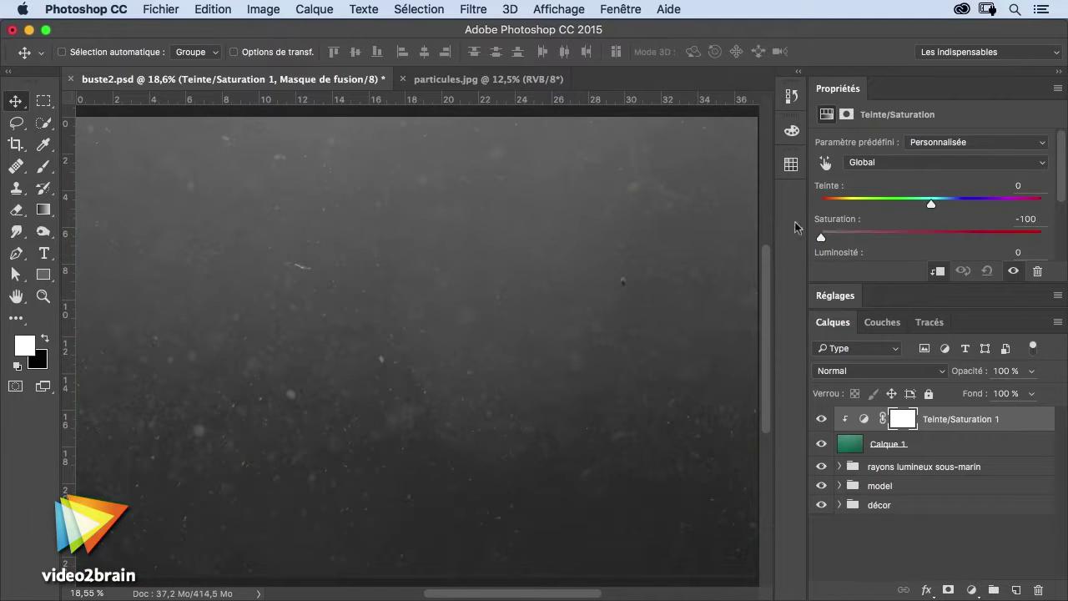
Step: Blend Calque 1 in Incrustation (Overlay) mode over the underwater scene
{"action": "left_click", "coordinate": [901, 444]}
{"action": "left_click", "coordinate": [837, 371]}
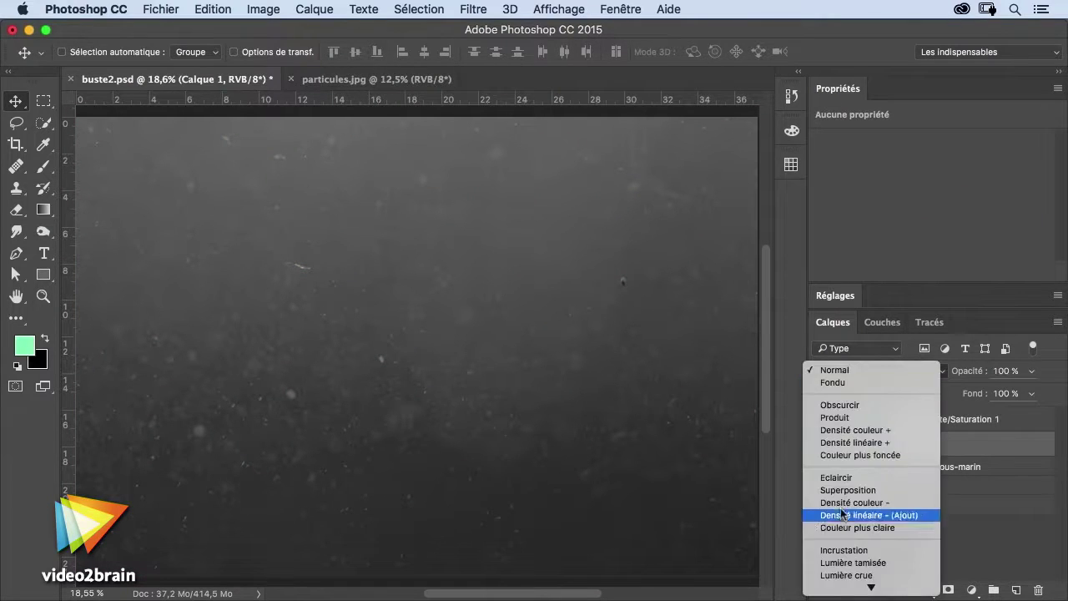
{"action": "left_click", "coordinate": [843, 542]}
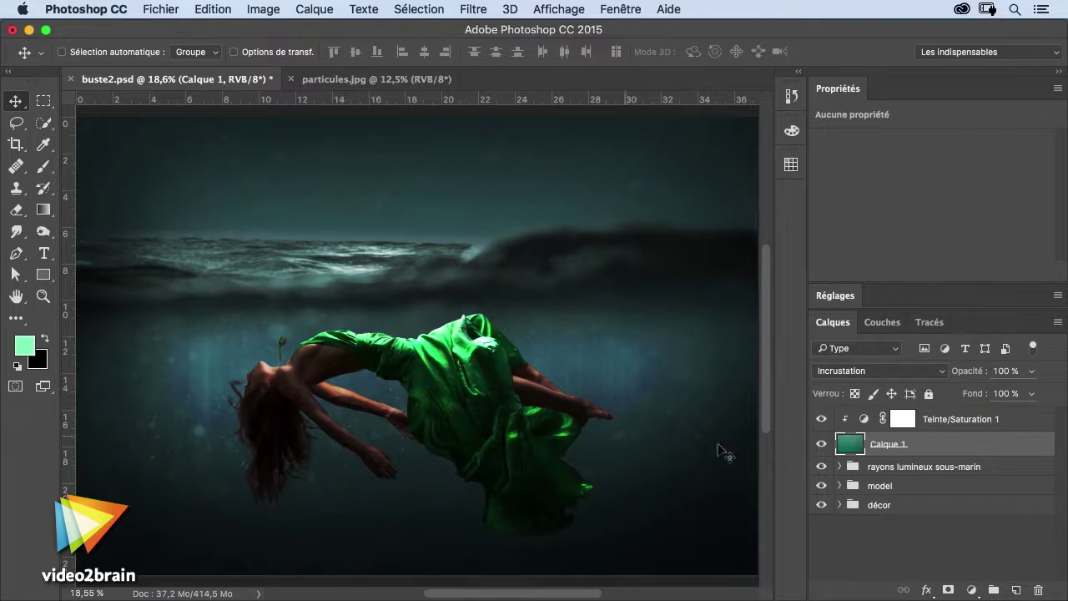
{"action": "left_click", "coordinate": [1000, 422]}
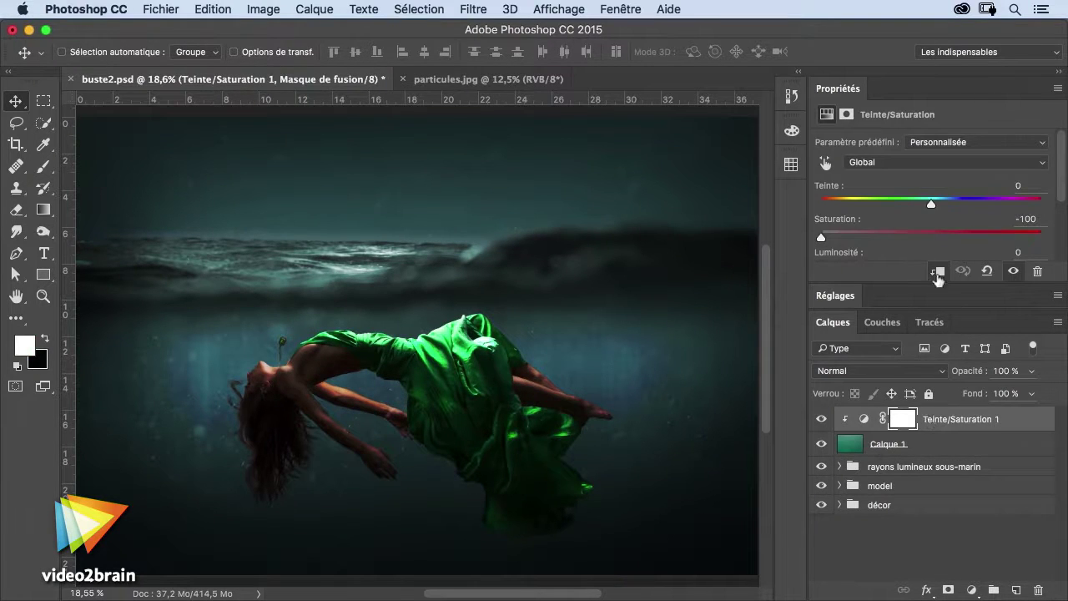
Step: Add a clipped Niveaux levels adjustment, pulling in the white and black input sliders
{"action": "left_click", "coordinate": [841, 296]}
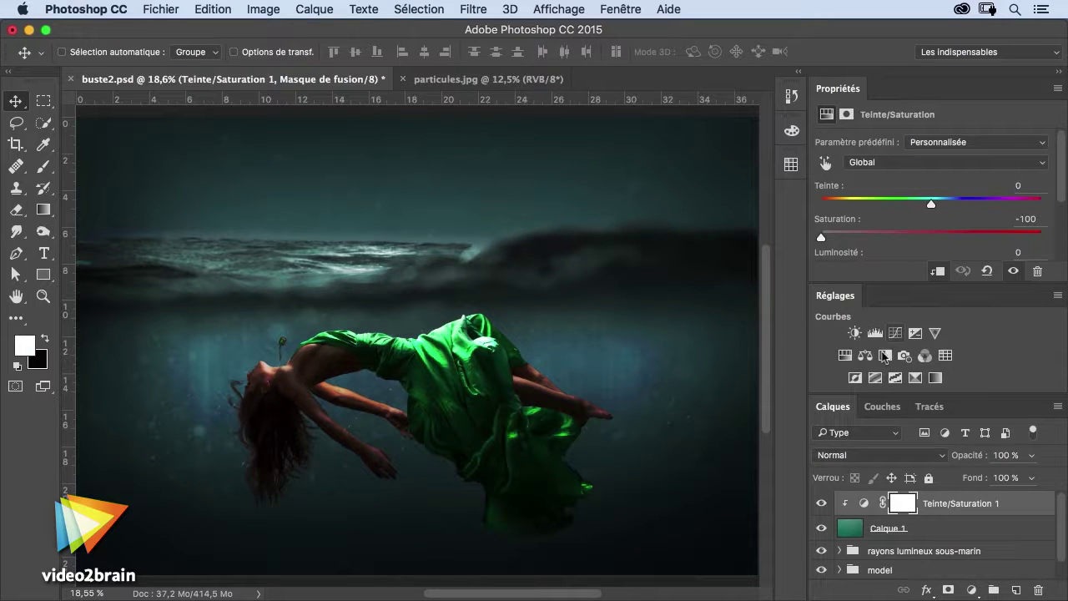
{"action": "left_click", "coordinate": [874, 333]}
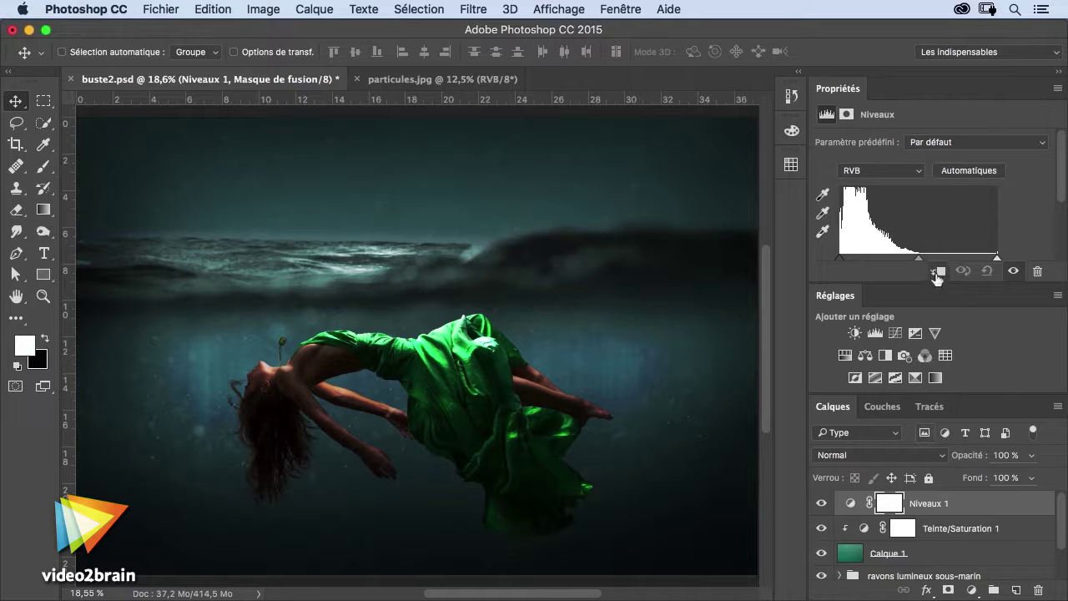
{"action": "left_click", "coordinate": [938, 273]}
{"action": "left_click_drag", "start_coordinate": [997, 258], "coordinate": [916, 258]}
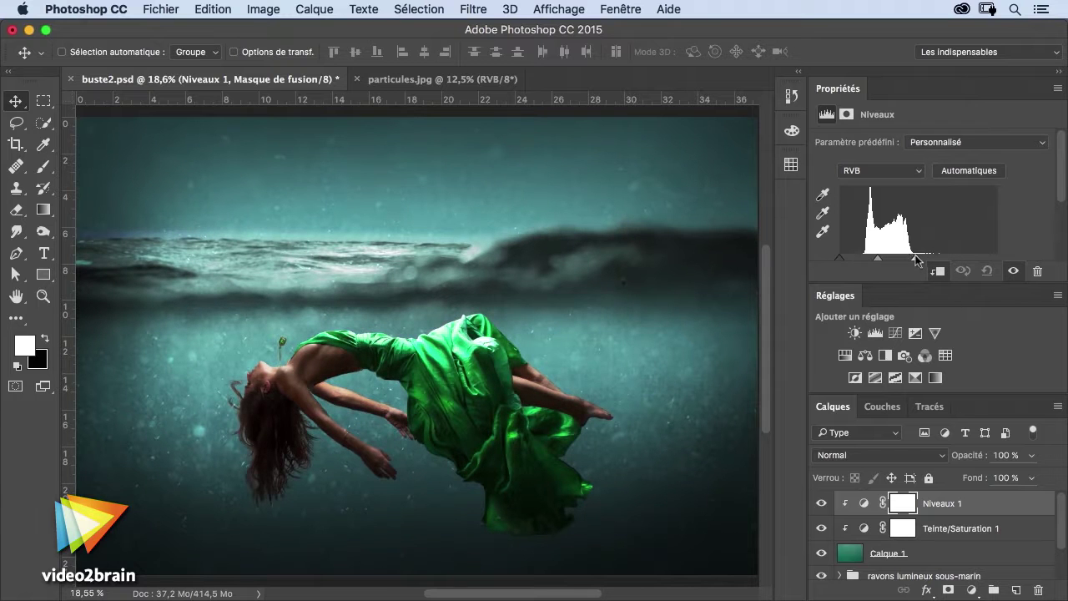
{"action": "left_click_drag", "start_coordinate": [843, 259], "coordinate": [879, 262]}
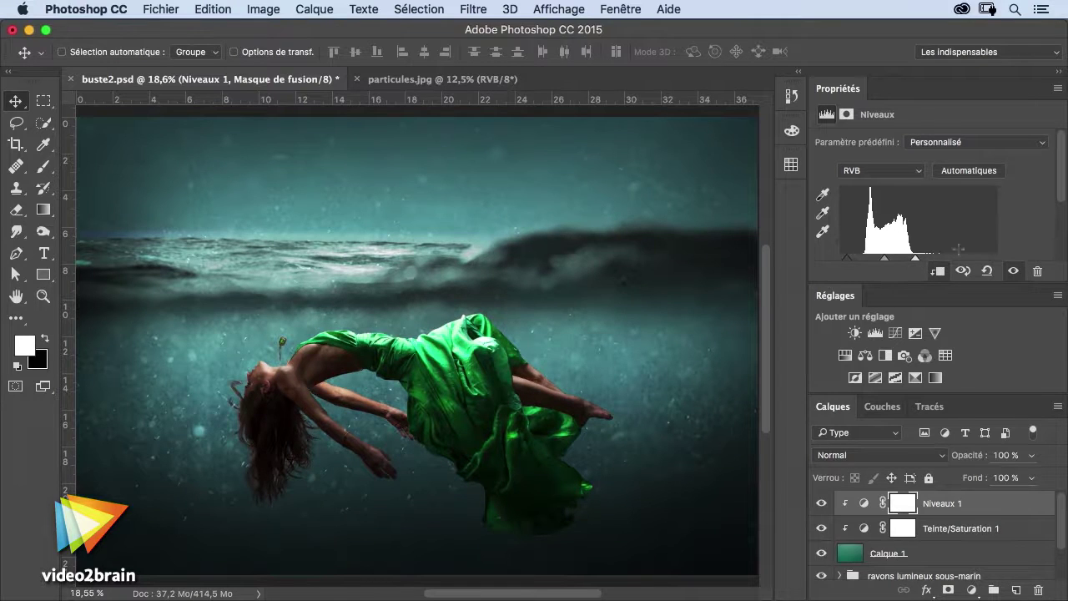
Step: Compare the scene with and without the particle layers, then brighten the midtones slightly
{"action": "left_click", "coordinate": [821, 506]}
{"action": "left_click_drag", "start_coordinate": [821, 558], "coordinate": [825, 506]}
{"action": "left_click_drag", "start_coordinate": [823, 553], "coordinate": [823, 504]}
{"action": "left_click_drag", "start_coordinate": [884, 258], "coordinate": [882, 256]}
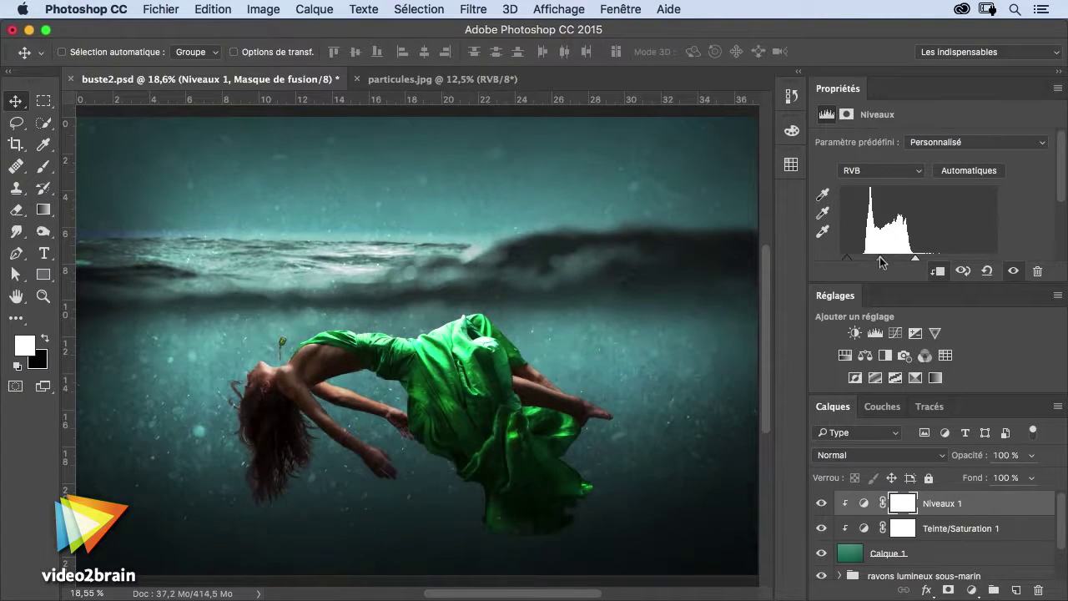
Step: Group the particle layer and its adjustments into a group named particules
{"action": "double_click", "coordinate": [838, 89]}
{"action": "left_click", "coordinate": [951, 373], "text": "shift"}
{"action": "mouse_move", "coordinate": [952, 374]}
{"action": "left_mouse_down"}
{"action": "mouse_move", "coordinate": [1012, 549]}
{"action": "mouse_move", "coordinate": [993, 590]}
{"action": "left_mouse_up"}
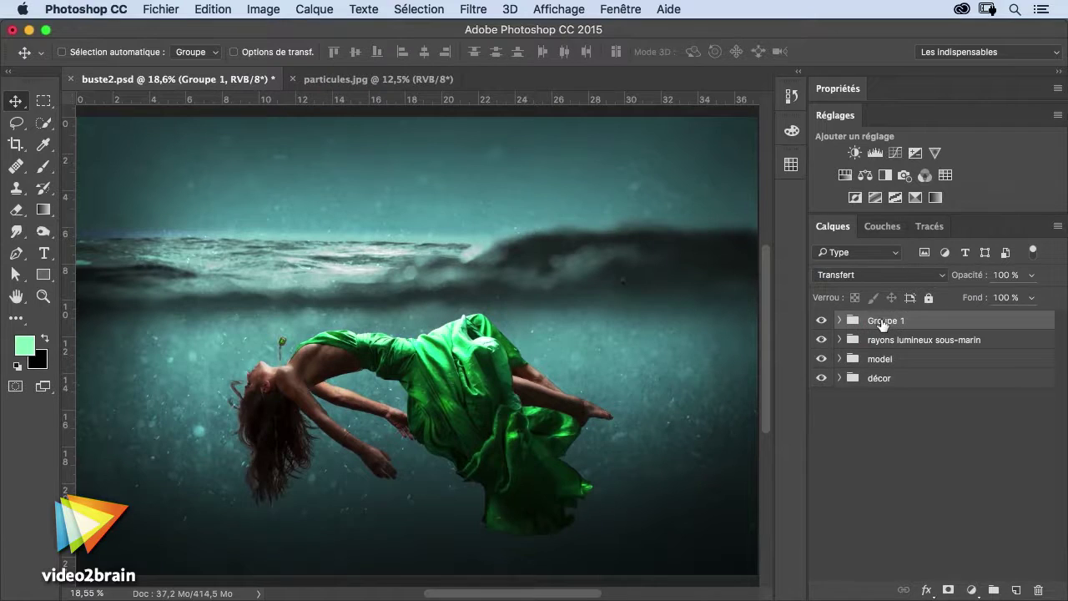
{"action": "double_click", "coordinate": [882, 321]}
{"action": "type", "text": "particules"}
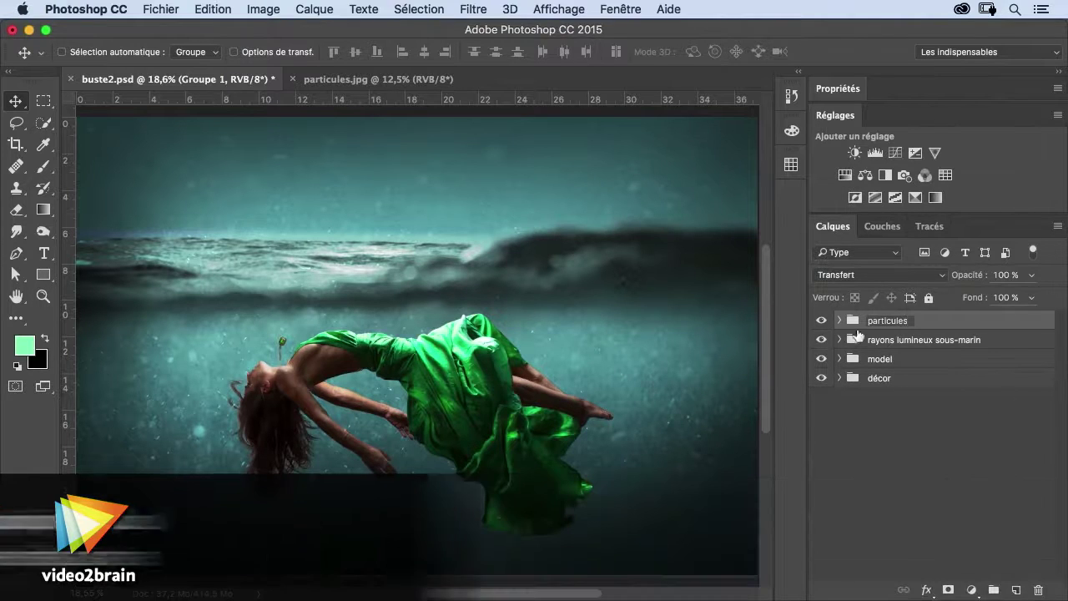
{"action": "left_click", "coordinate": [936, 324]}
Step: Set the particules group opacity to 38% and shift the texture down over the scene
{"action": "left_click", "coordinate": [1031, 277]}
{"action": "left_click_drag", "start_coordinate": [1030, 299], "coordinate": [985, 296]}
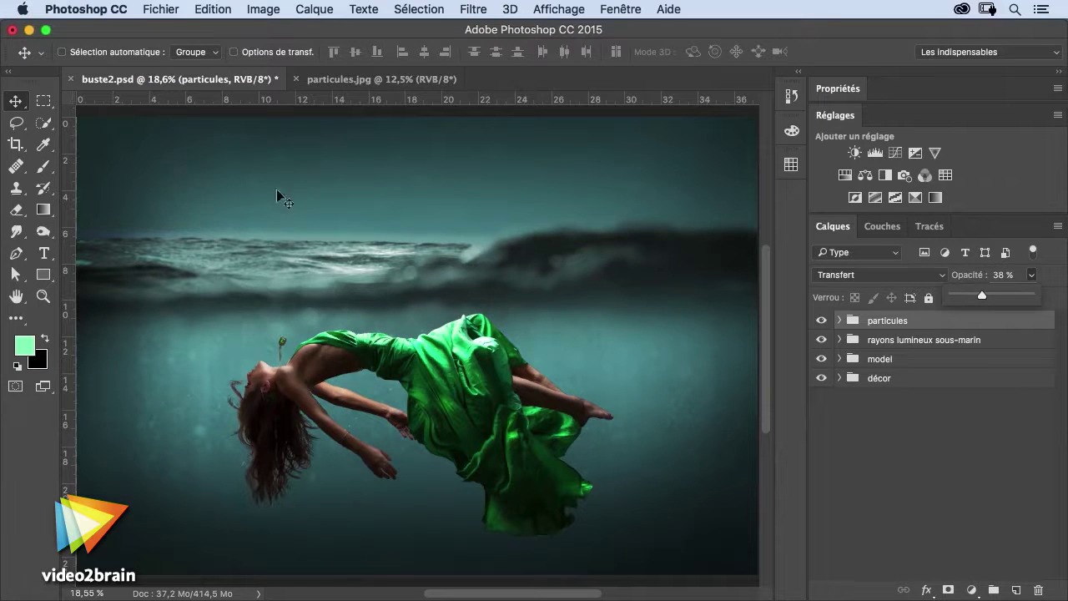
{"action": "left_click", "coordinate": [914, 320]}
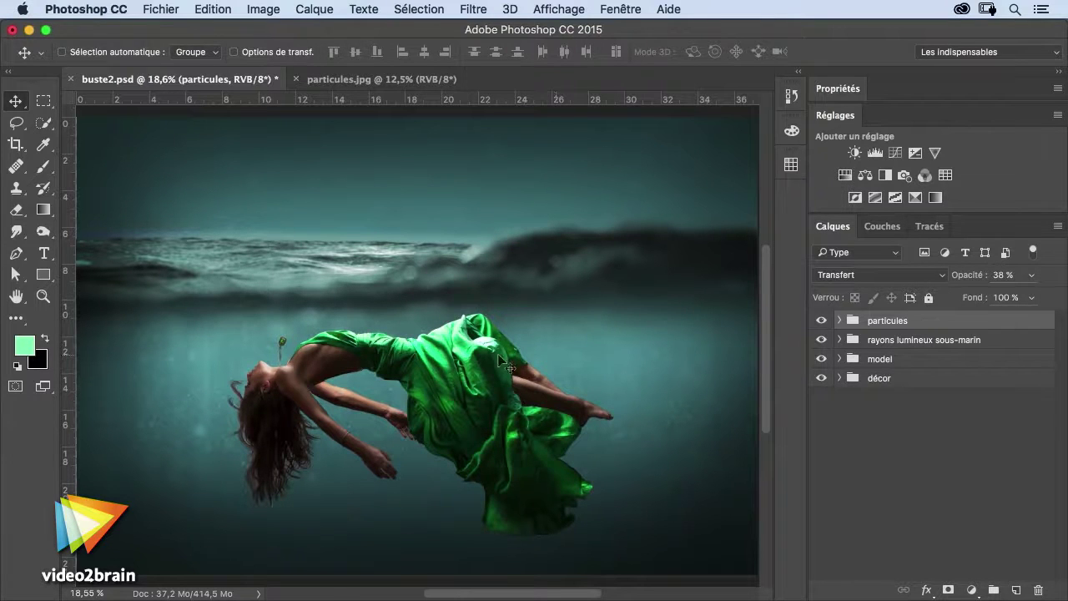
{"action": "mouse_move", "coordinate": [388, 340]}
{"action": "left_mouse_down"}
{"action": "mouse_move", "coordinate": [412, 508]}
{"action": "mouse_move", "coordinate": [397, 507]}
{"action": "left_mouse_up"}
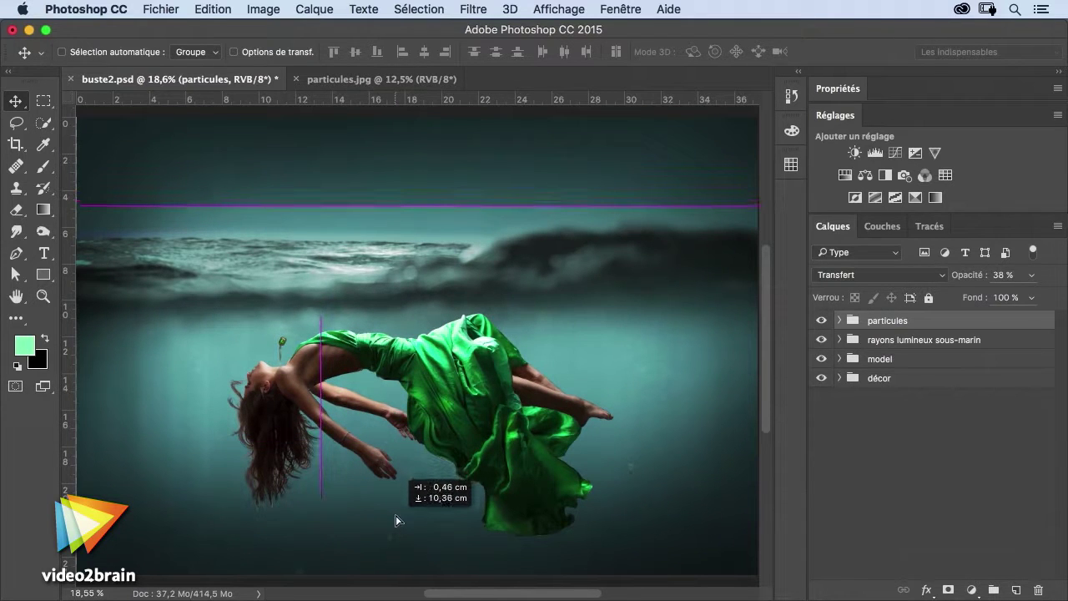
Step: Add a mask to particules and paint black at 100% opacity across the top of the image
{"action": "left_click_drag", "start_coordinate": [398, 506], "coordinate": [396, 515]}
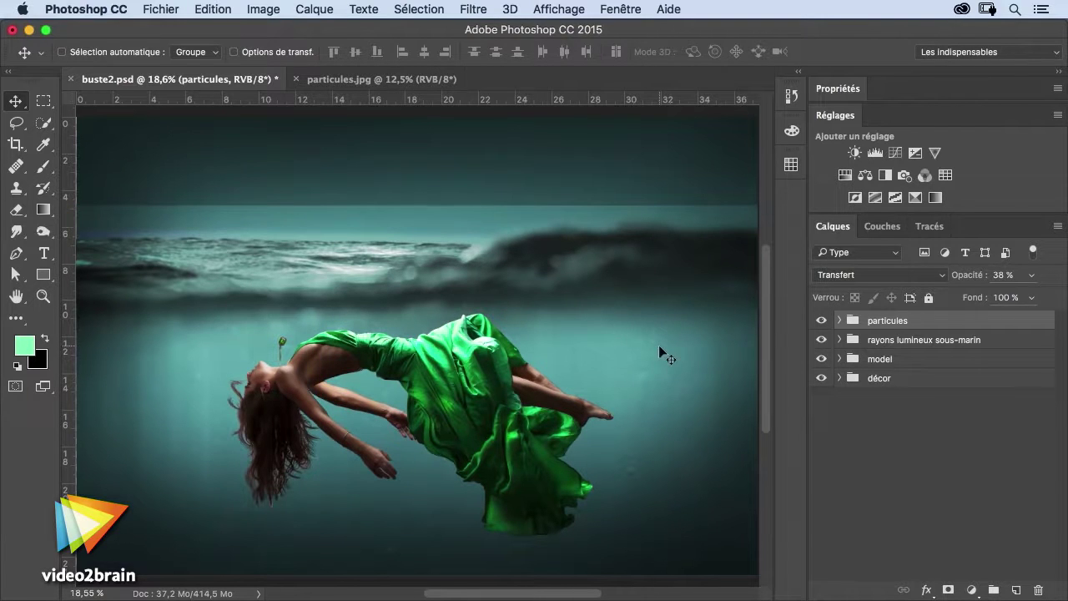
{"action": "left_click", "coordinate": [948, 589]}
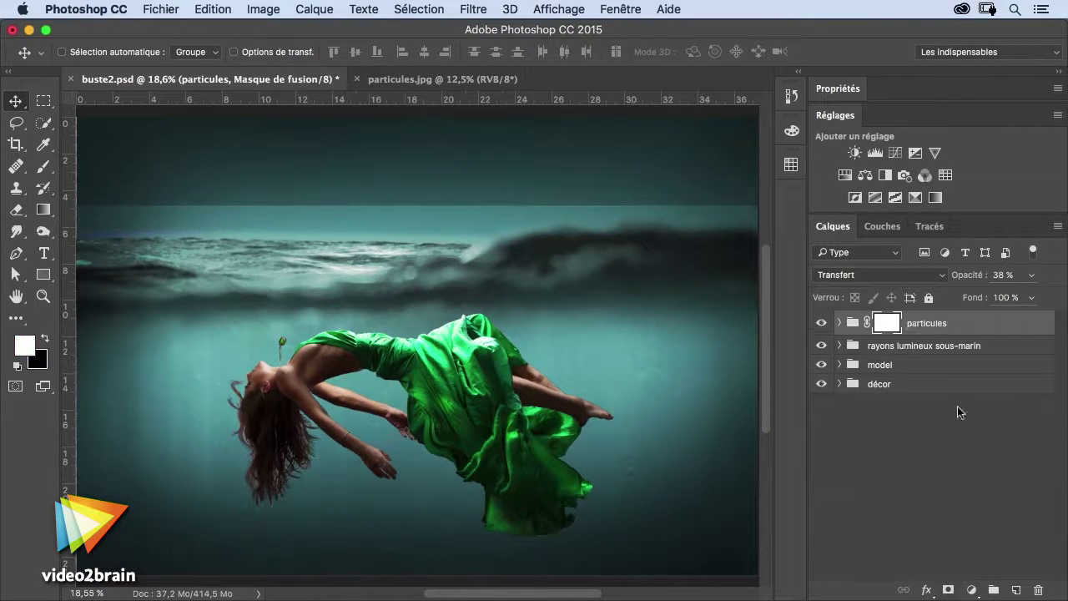
{"action": "left_click", "coordinate": [39, 168]}
{"action": "key", "text": "x"}
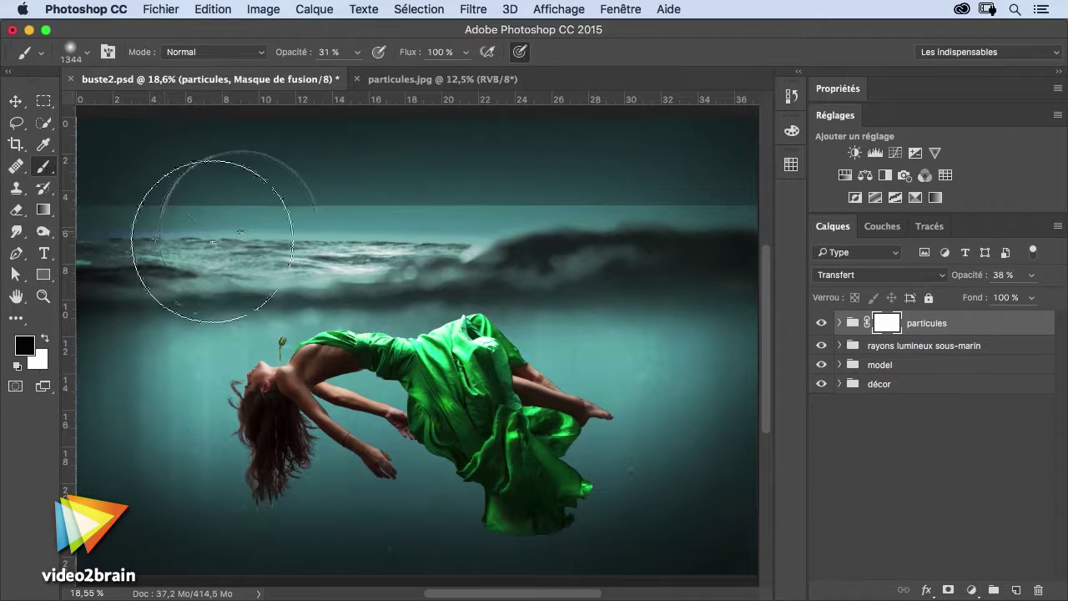
{"action": "left_click", "coordinate": [357, 52]}
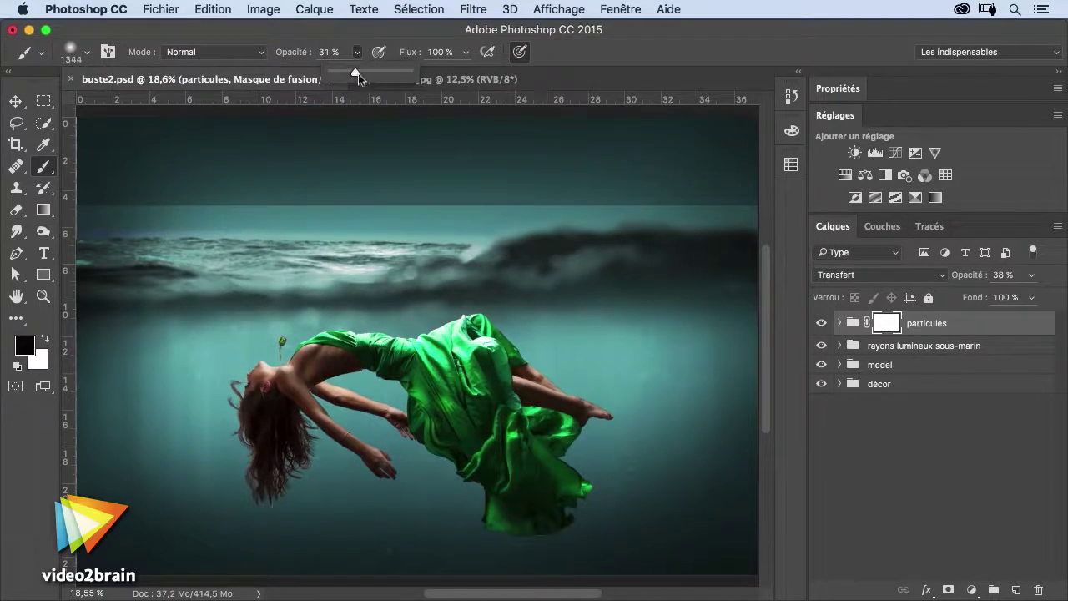
{"action": "left_click_drag", "start_coordinate": [354, 74], "coordinate": [418, 74]}
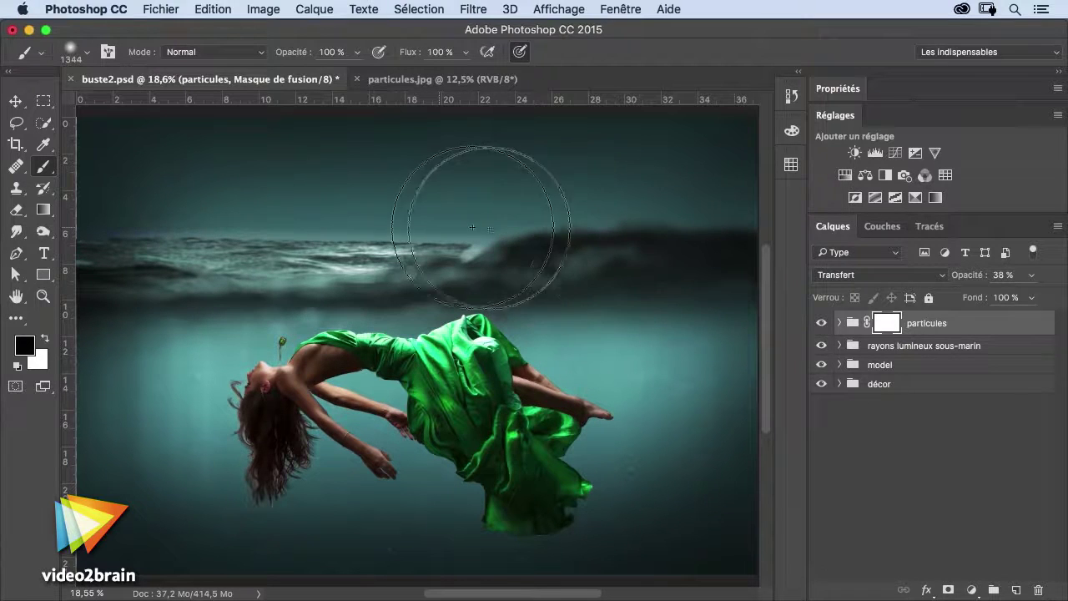
{"action": "left_click_drag", "start_coordinate": [678, 239], "coordinate": [209, 142]}
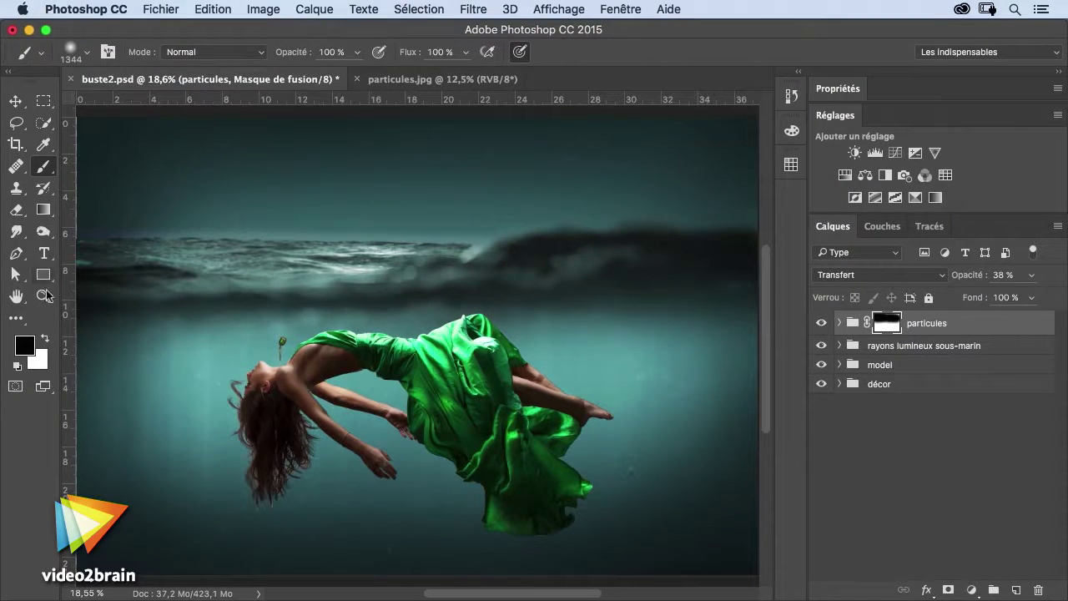
Step: Zoom to 50% and pan over the woman's head, dress and feet to inspect the particles
{"action": "left_click", "coordinate": [43, 295]}
{"action": "left_click", "coordinate": [320, 367]}
{"action": "left_click", "coordinate": [317, 365]}
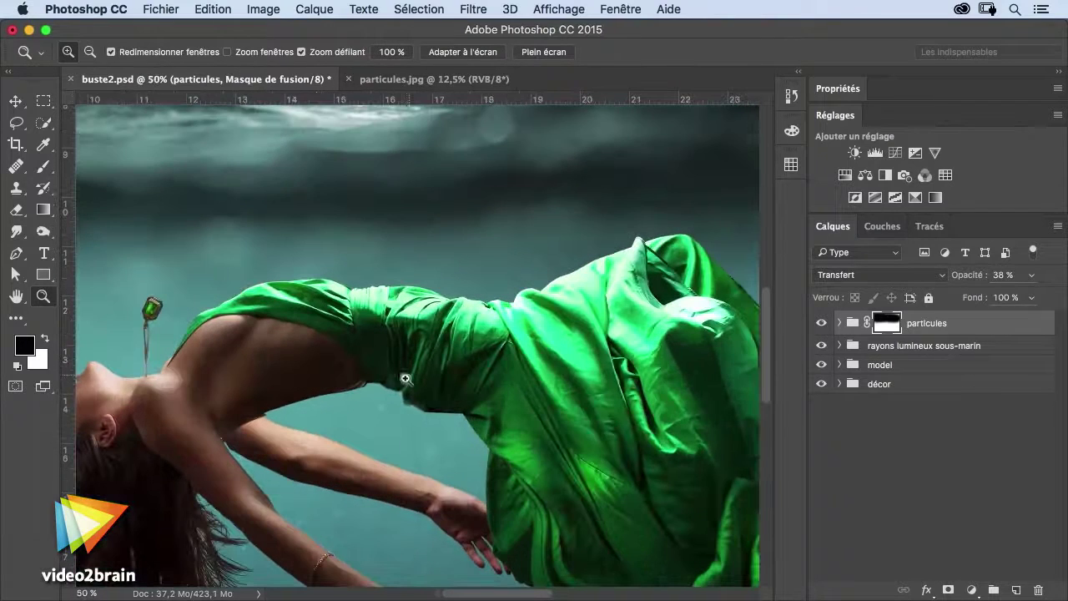
{"action": "scroll", "coordinate": [573, 248], "scroll_direction": "down", "scroll_amount": 3}
{"action": "scroll", "coordinate": [573, 248], "scroll_direction": "down", "scroll_amount": 3}
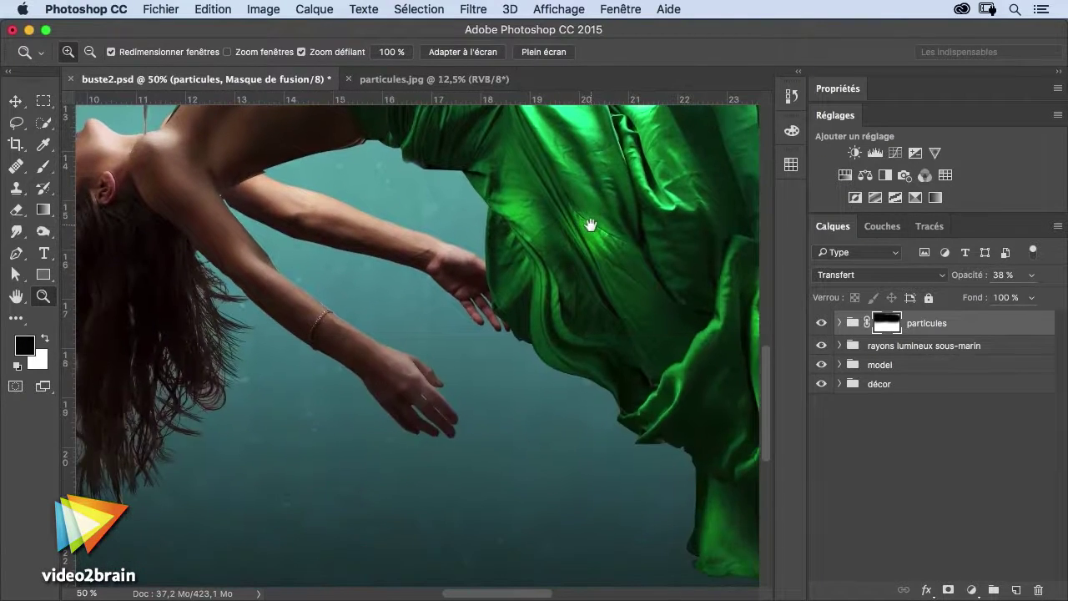
{"action": "left_click_drag", "start_coordinate": [332, 319], "coordinate": [504, 352]}
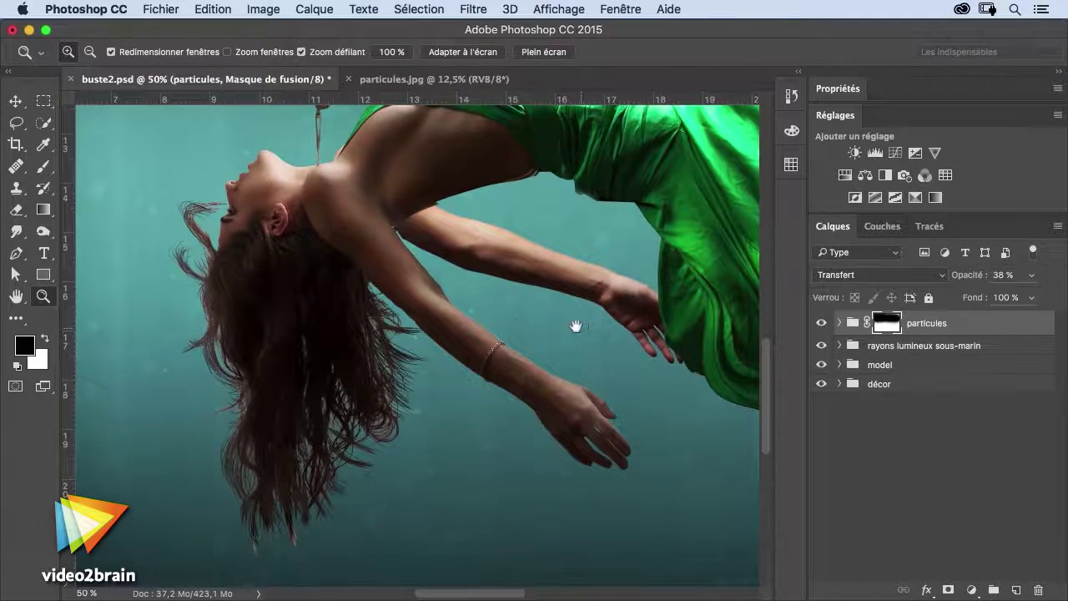
{"action": "left_click_drag", "start_coordinate": [575, 312], "coordinate": [248, 318]}
{"action": "mouse_move", "coordinate": [406, 286]}
{"action": "left_mouse_down"}
{"action": "mouse_move", "coordinate": [294, 293]}
{"action": "mouse_move", "coordinate": [520, 317]}
{"action": "left_mouse_up"}
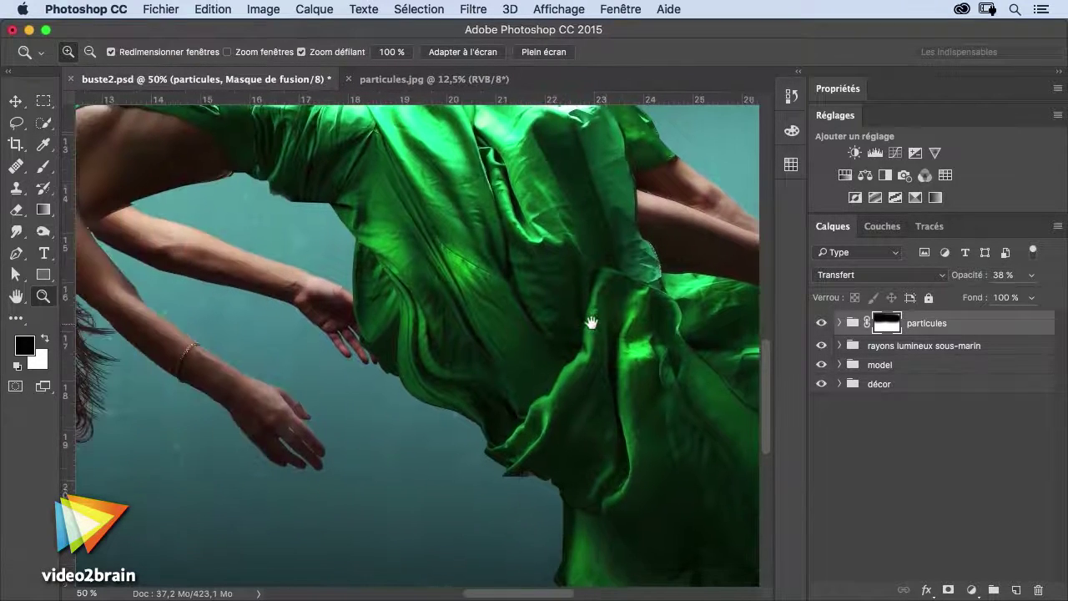
{"action": "left_click_drag", "start_coordinate": [339, 263], "coordinate": [429, 359]}
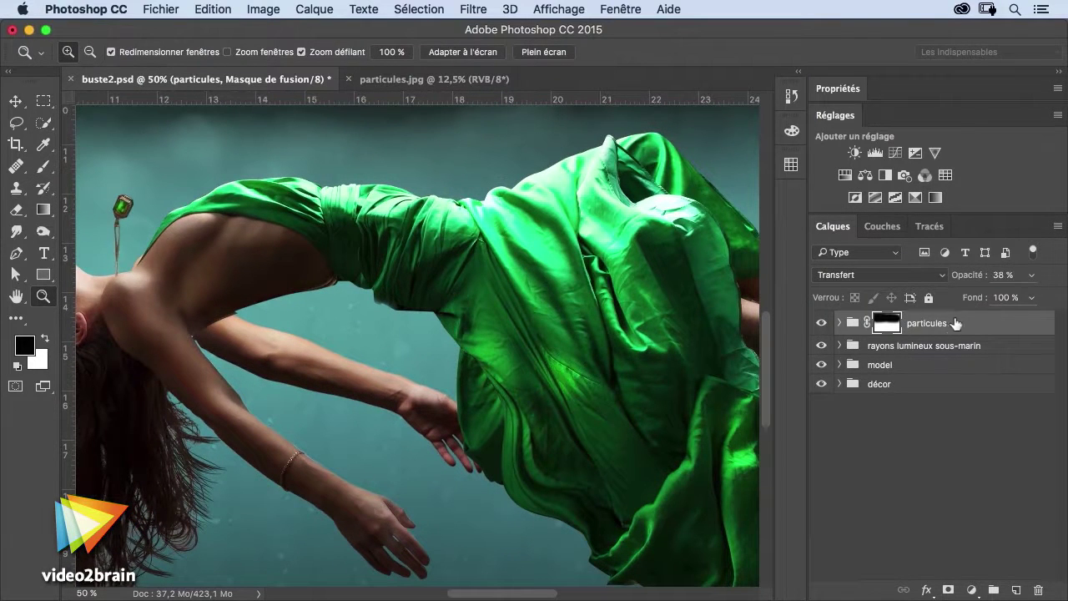
Step: Expand the model group, load the model layer's outline as a selection, and fit the image
{"action": "left_click", "coordinate": [839, 365]}
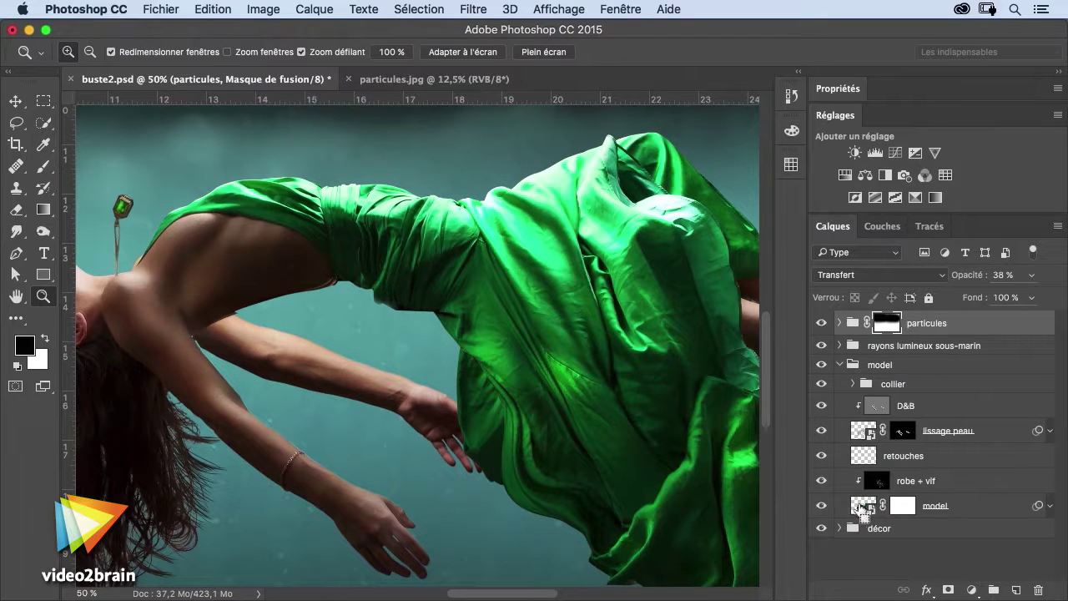
{"action": "left_click", "coordinate": [862, 508], "text": "ctrl"}
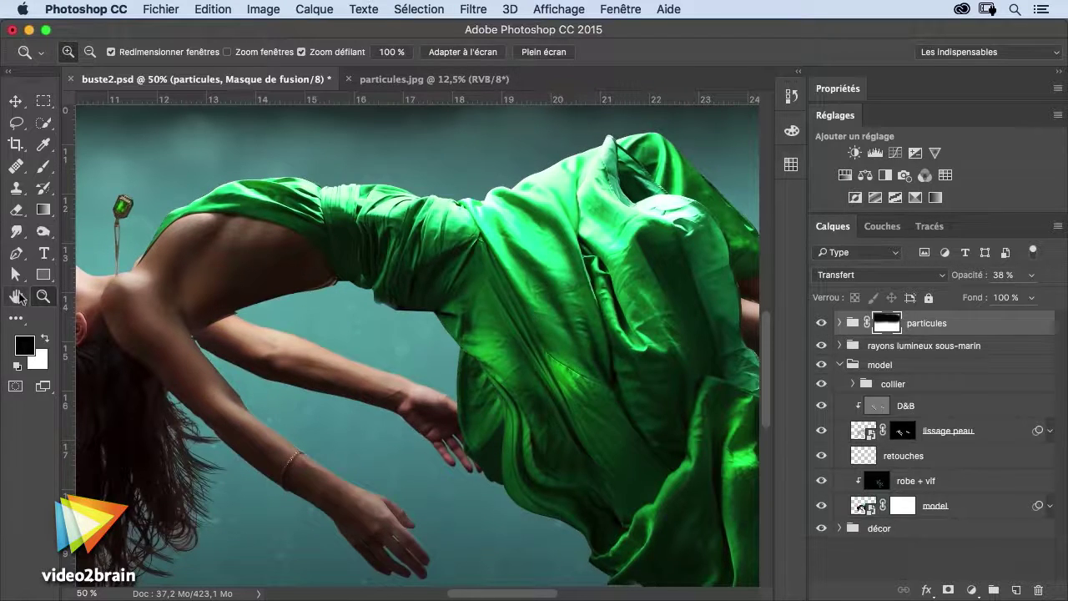
{"action": "double_click", "coordinate": [16, 297]}
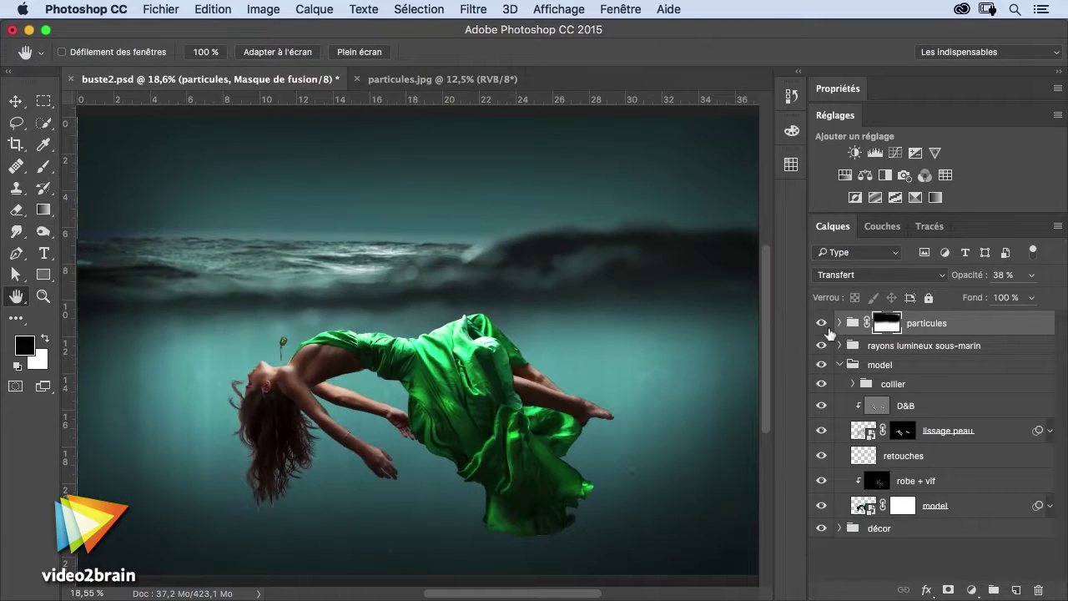
Step: Collapse the model group and toggle the particules group off and on to compare
{"action": "left_click", "coordinate": [839, 365]}
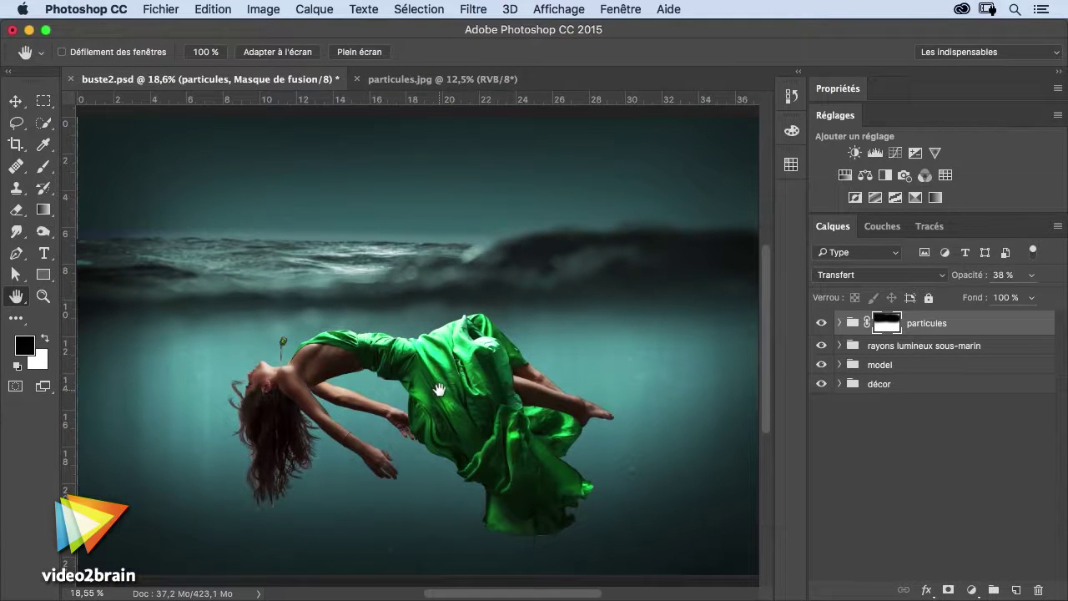
{"action": "left_click", "coordinate": [822, 324]}
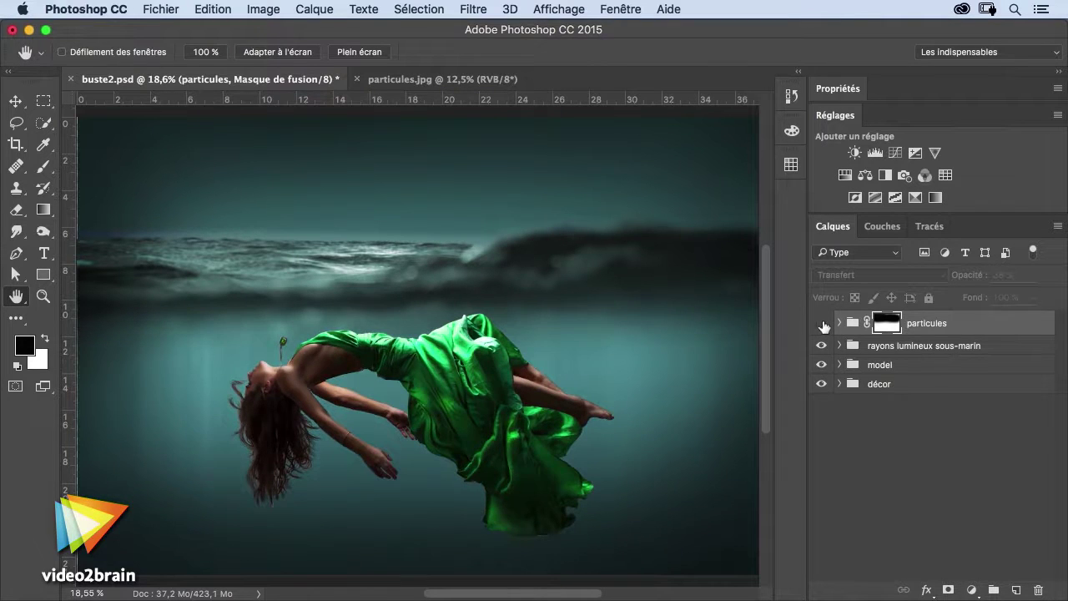
{"action": "left_click", "coordinate": [822, 324]}
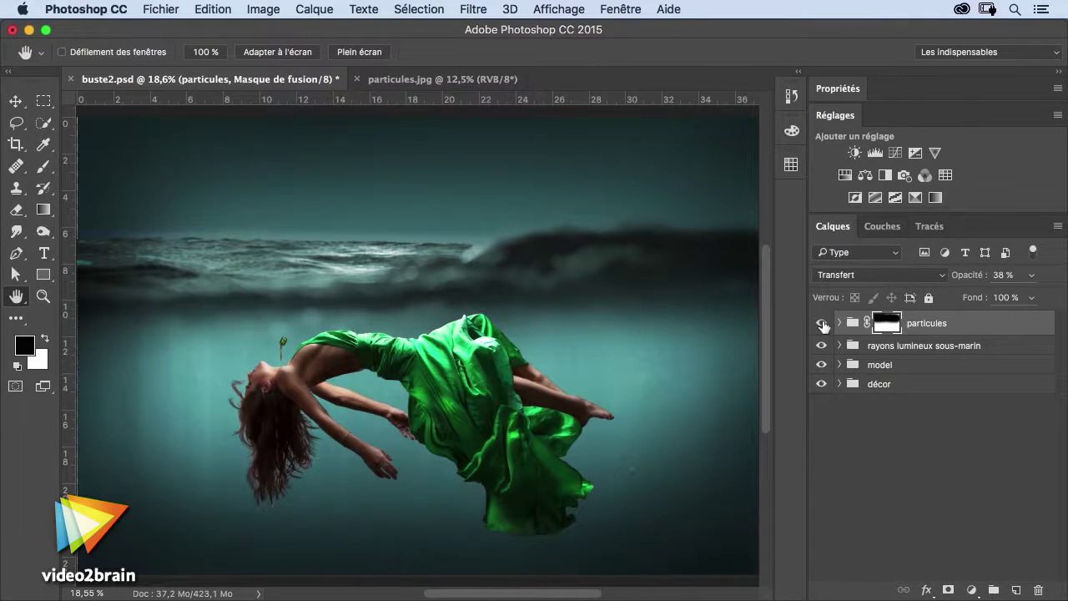